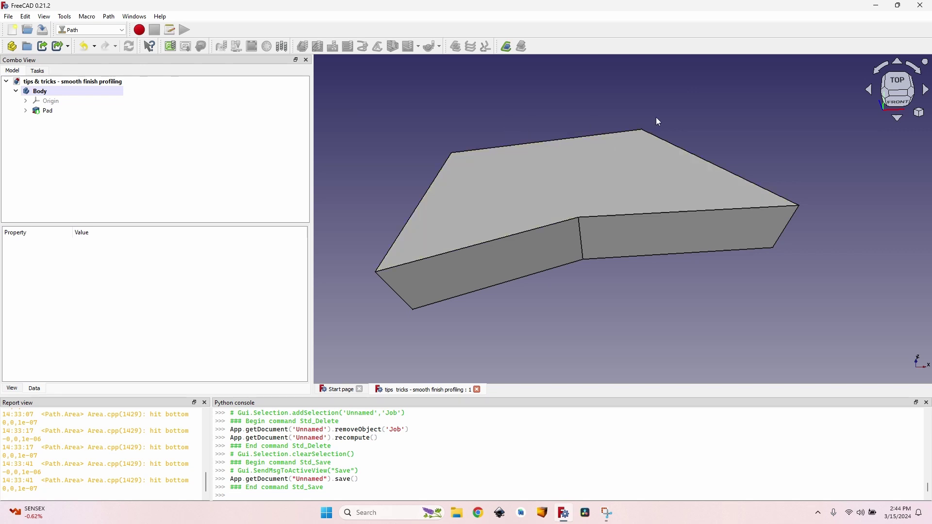
{"action": "left_click", "coordinate": [892, 83]}
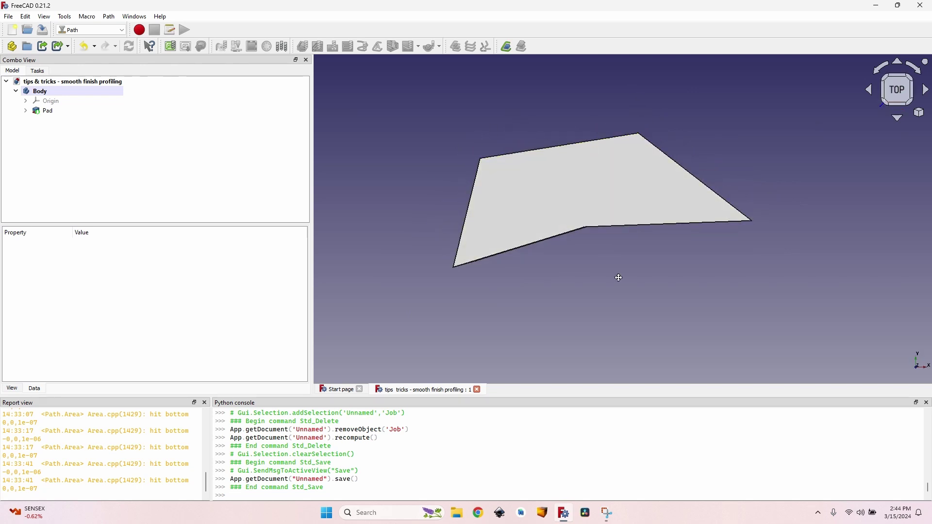
{"action": "middle_click_drag", "start_coordinate": [618, 277], "coordinate": [559, 267]}
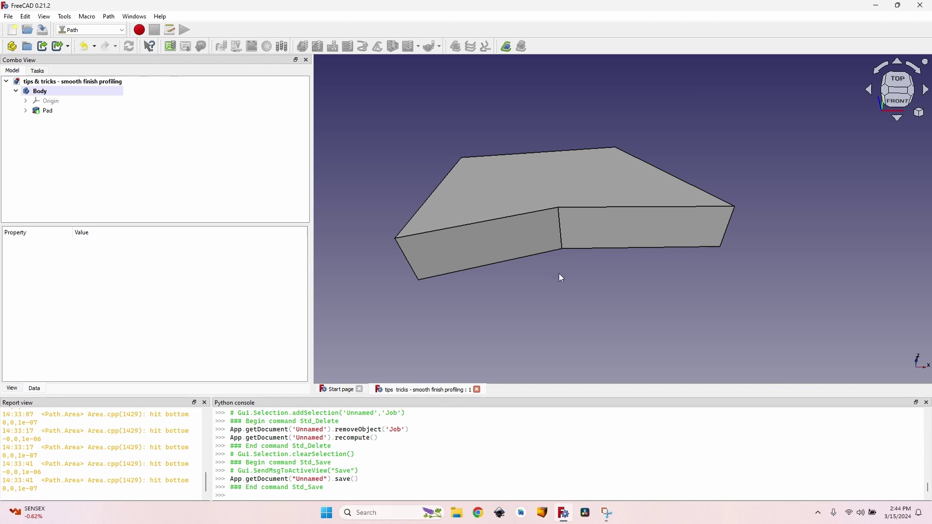
{"action": "left_click_drag", "start_coordinate": [561, 277], "coordinate": [532, 287]}
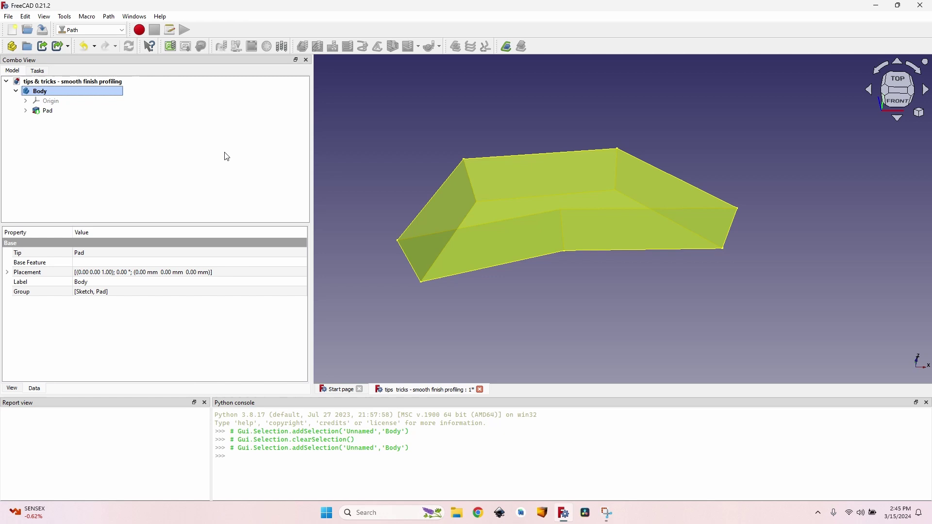
Create a machining job for the Body using the "job template - 6 mm hardwood" template, keeping its setup values.
{"action": "left_click", "coordinate": [171, 46]}
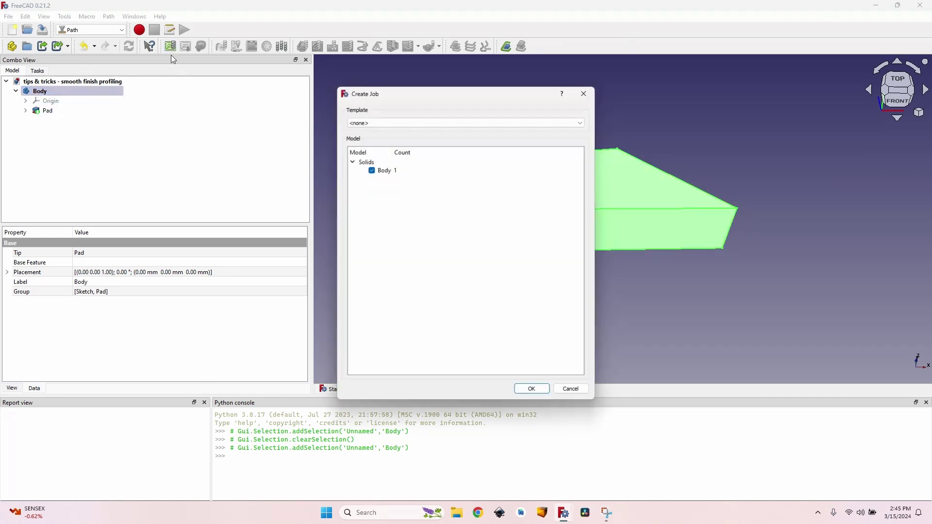
{"action": "left_click", "coordinate": [376, 123]}
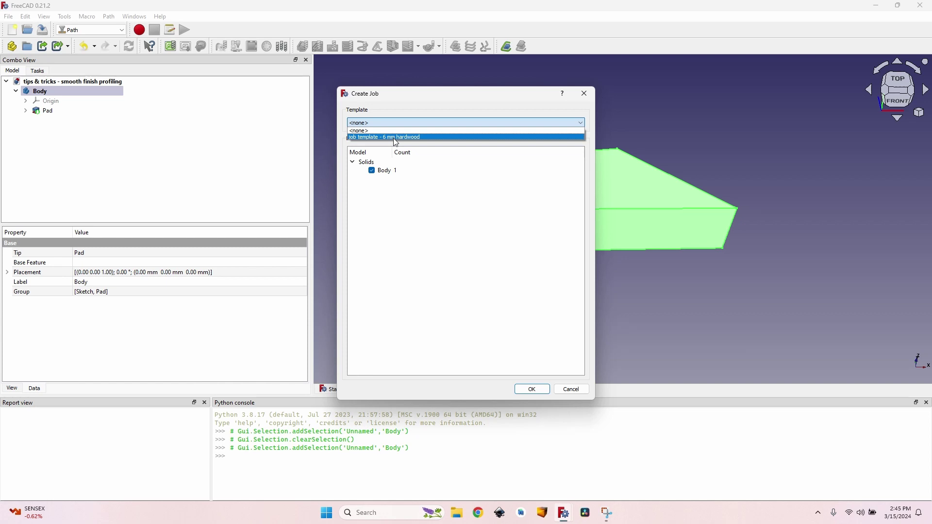
{"action": "left_click", "coordinate": [394, 138]}
{"action": "left_click", "coordinate": [533, 391]}
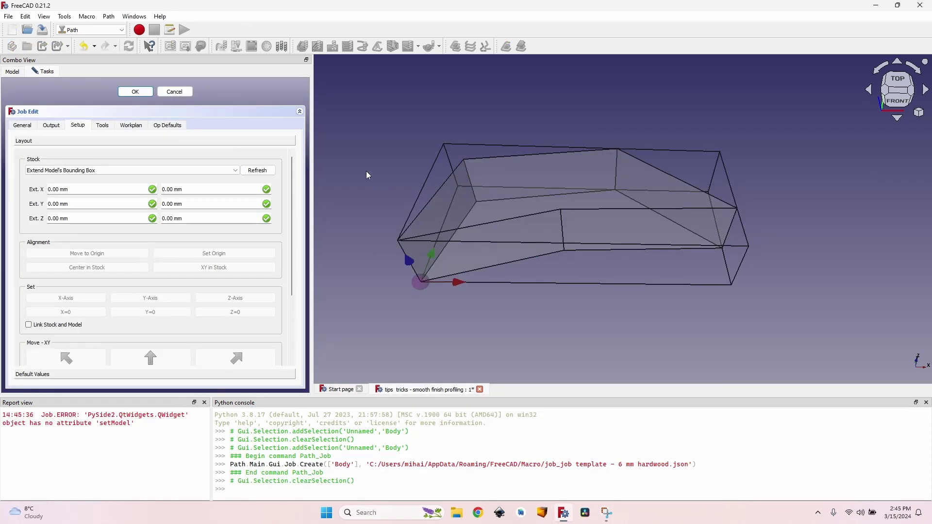
{"action": "scroll", "coordinate": [372, 183], "scroll_direction": "up", "scroll_amount": 3}
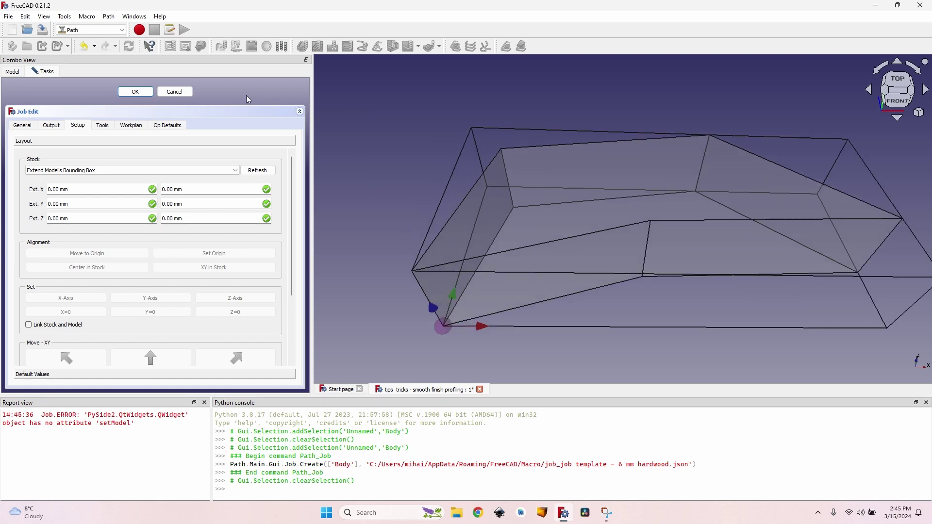
{"action": "left_click", "coordinate": [136, 92]}
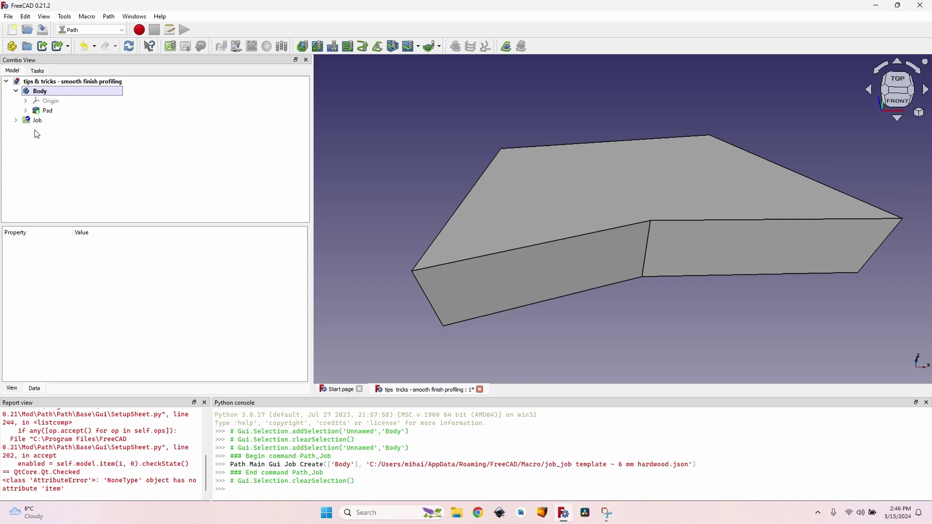
Expand the job's contents, then recompute the document and clear the logged report messages.
{"action": "left_click", "coordinate": [16, 120]}
{"action": "left_click", "coordinate": [133, 48]}
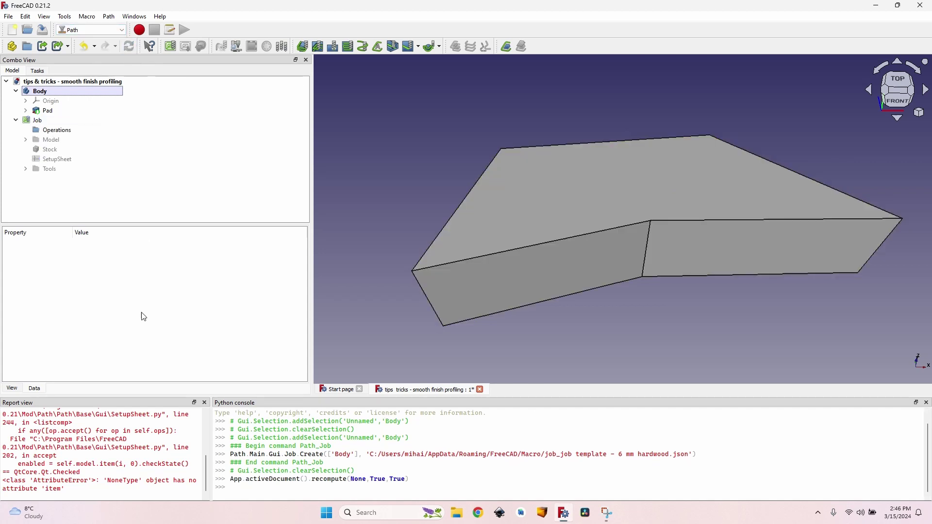
{"action": "right_click", "coordinate": [111, 410]}
{"action": "left_click", "coordinate": [131, 465]}
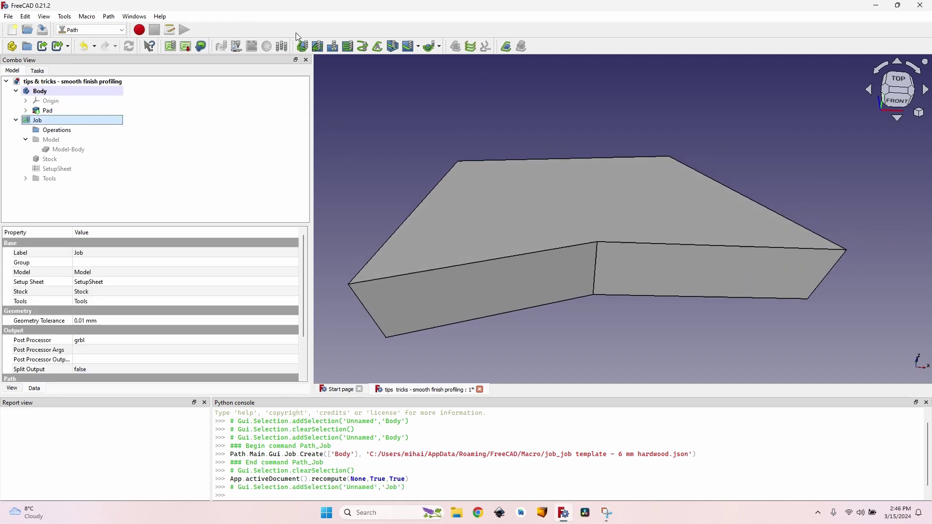
Add a Profile operation to the job without base geometry, generate its toolpath and inspect it around the part.
{"action": "left_click", "coordinate": [302, 46]}
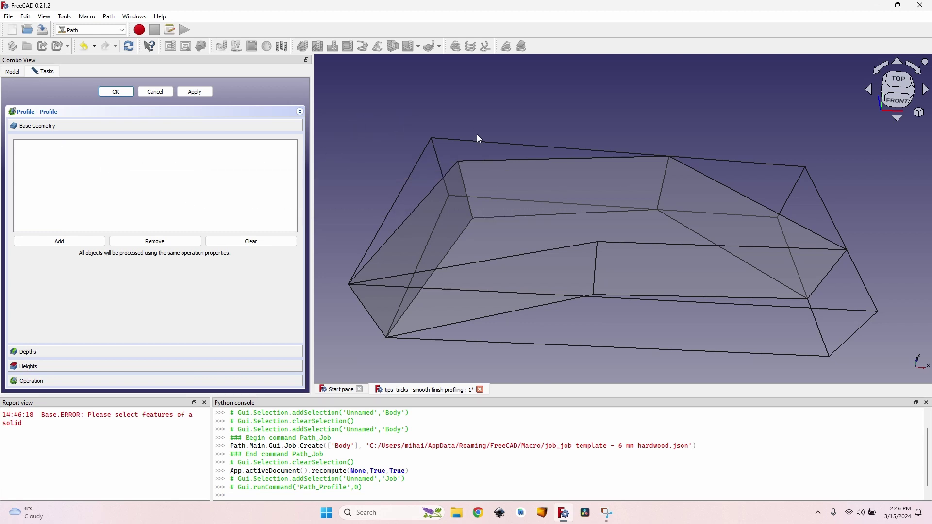
{"action": "left_click", "coordinate": [195, 92]}
{"action": "middle_click_drag", "start_coordinate": [486, 93], "coordinate": [458, 209]}
{"action": "scroll", "coordinate": [436, 176], "scroll_direction": "up", "scroll_amount": 5}
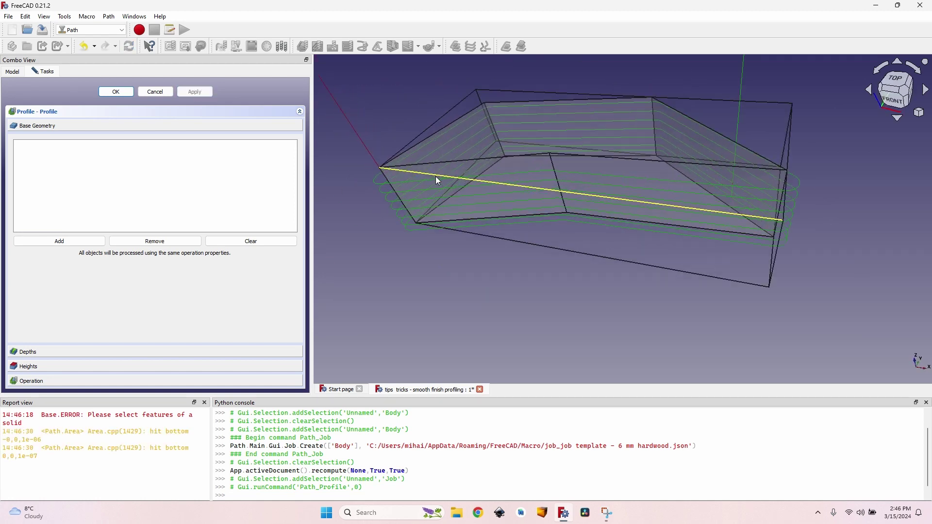
{"action": "scroll", "coordinate": [528, 202], "scroll_direction": "down", "scroll_amount": 2}
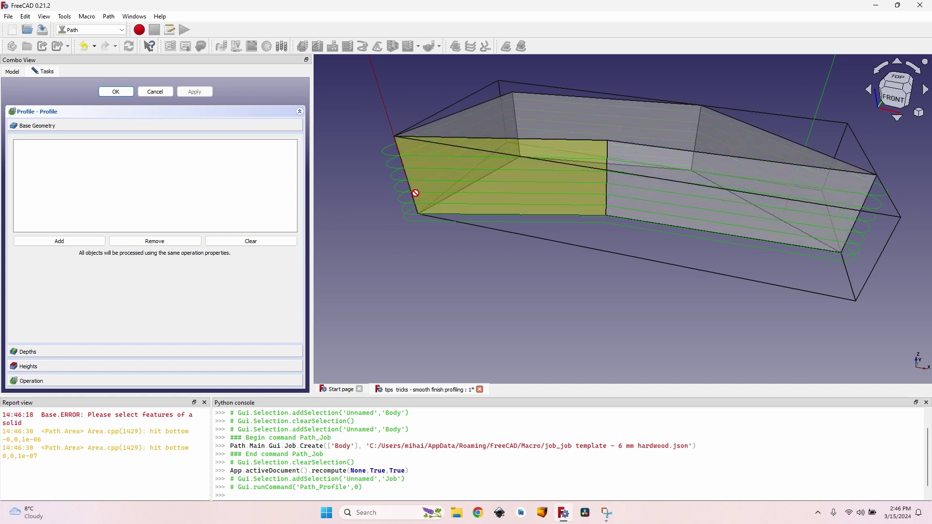
{"action": "middle_click_drag", "start_coordinate": [412, 171], "coordinate": [372, 202]}
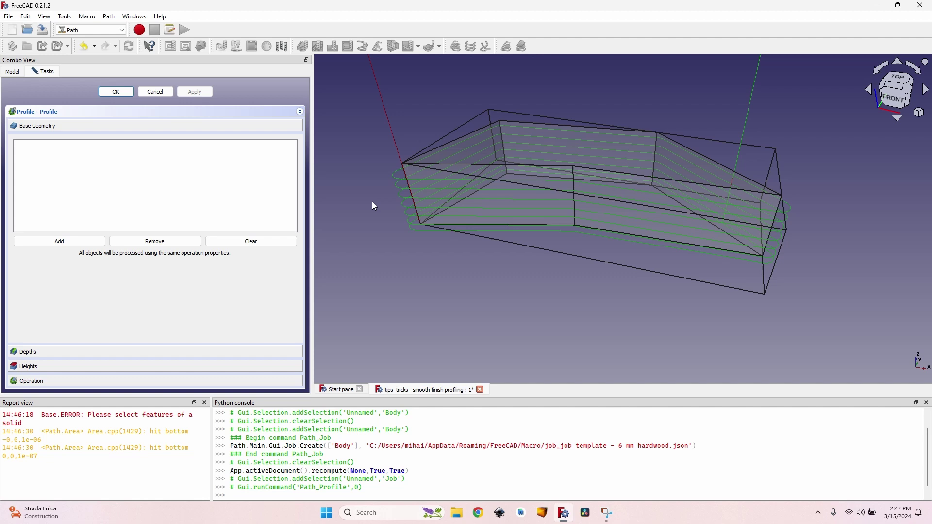
Set the Profile operation's Extra Offset to 0.10 mm, update the toolpath and accept the operation.
{"action": "left_click", "coordinate": [53, 381]}
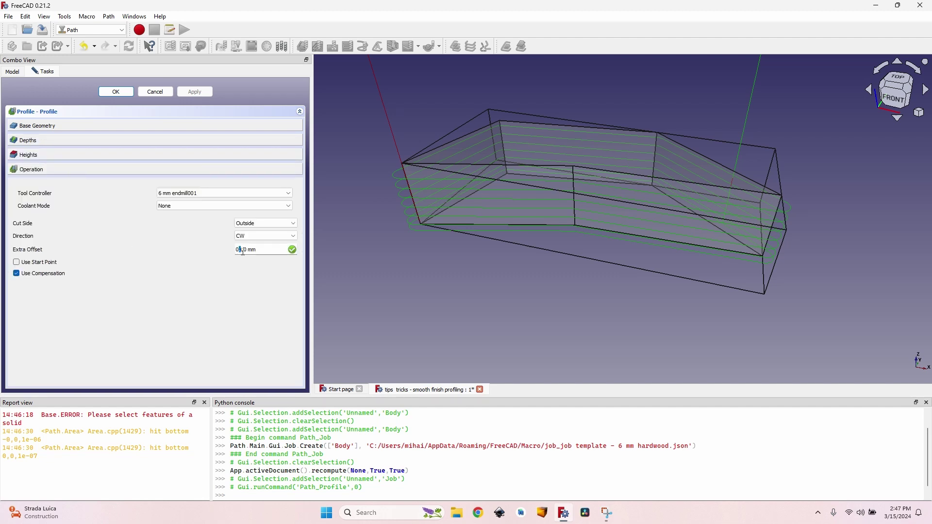
{"action": "key", "text": "Delete"}
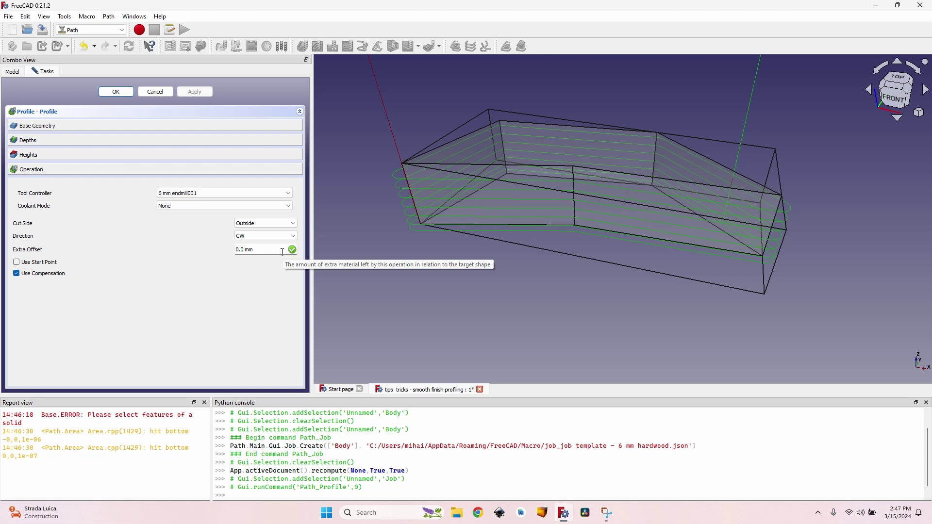
{"action": "type", "text": "10"}
{"action": "left_click", "coordinate": [195, 93]}
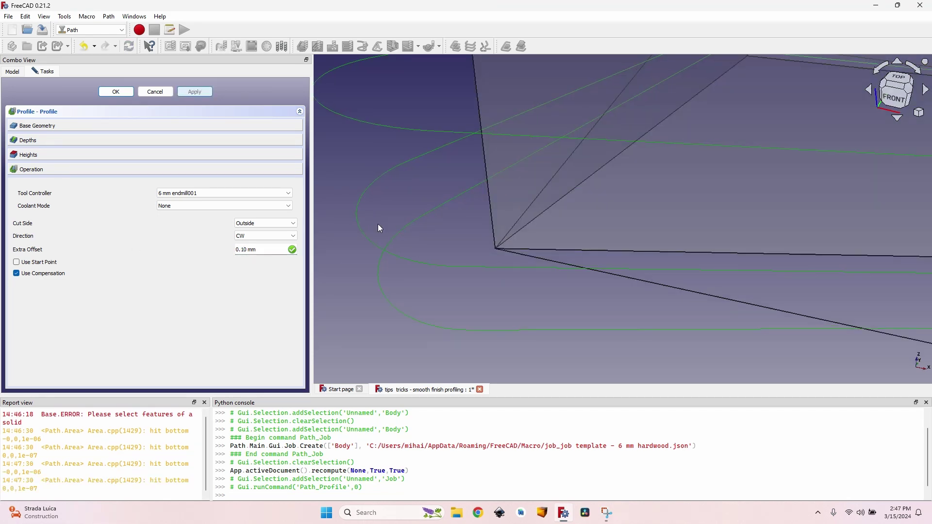
{"action": "scroll", "coordinate": [414, 231], "scroll_direction": "down", "scroll_amount": 5}
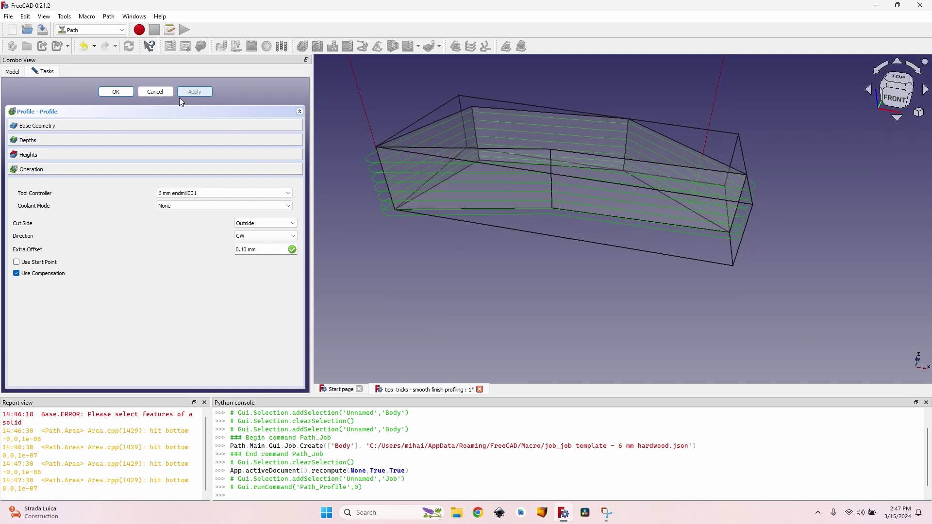
{"action": "left_click", "coordinate": [115, 95]}
Duplicate the Profile operation in the job and hide the original operation's toolpath.
{"action": "left_click", "coordinate": [59, 140]}
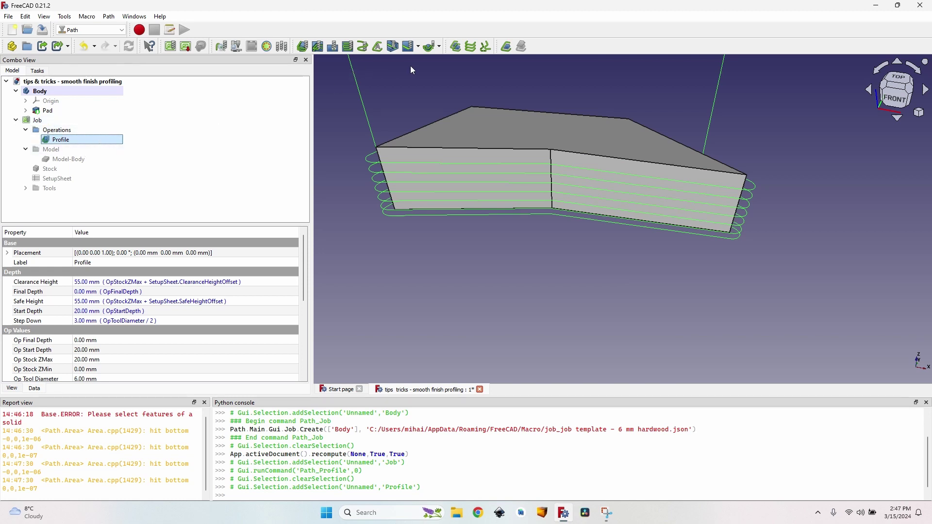
{"action": "left_click", "coordinate": [457, 47]}
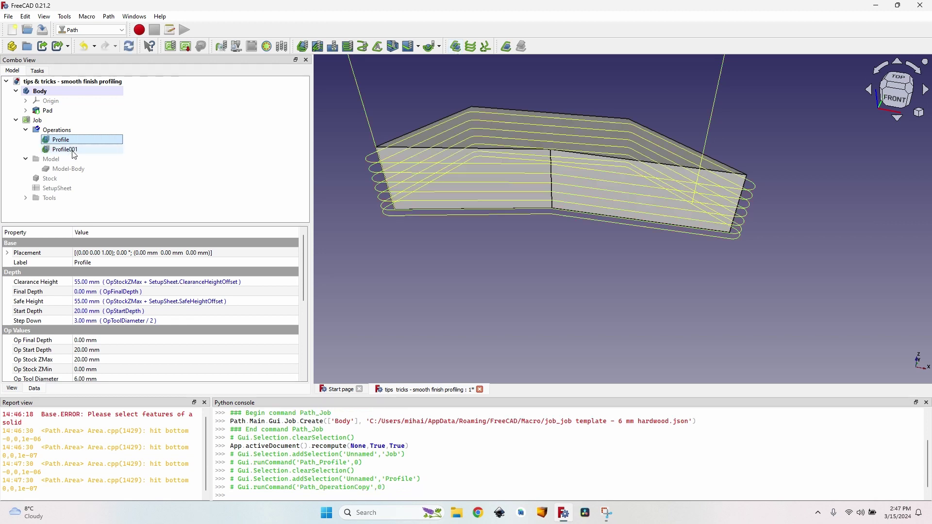
{"action": "left_click", "coordinate": [83, 149]}
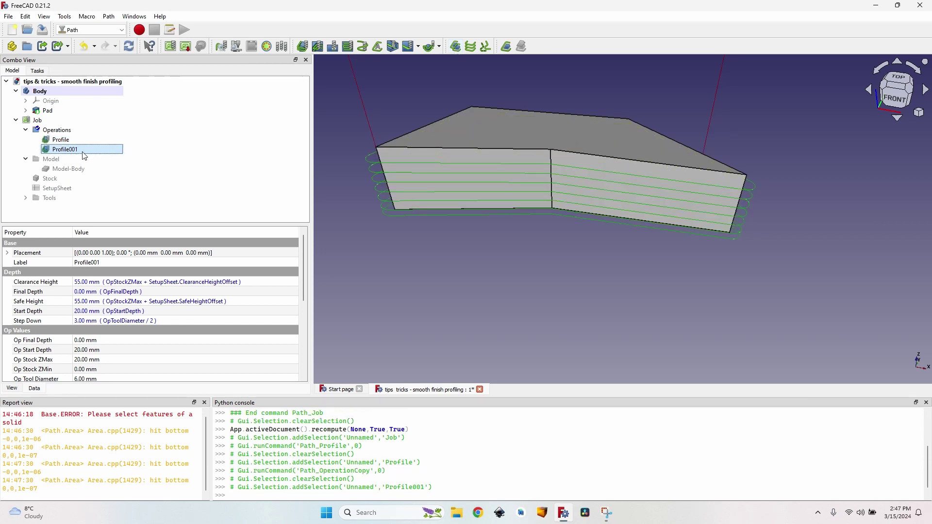
{"action": "left_click", "coordinate": [71, 143]}
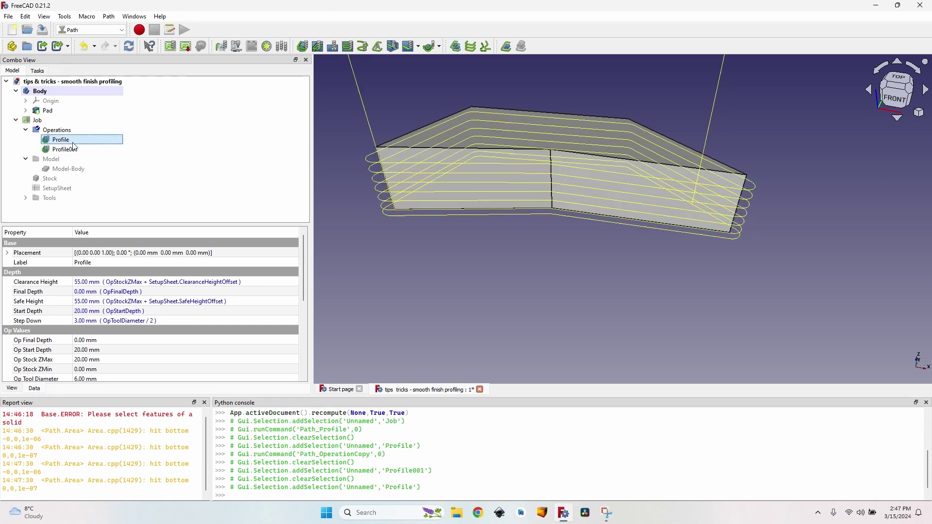
{"action": "key", "text": "space"}
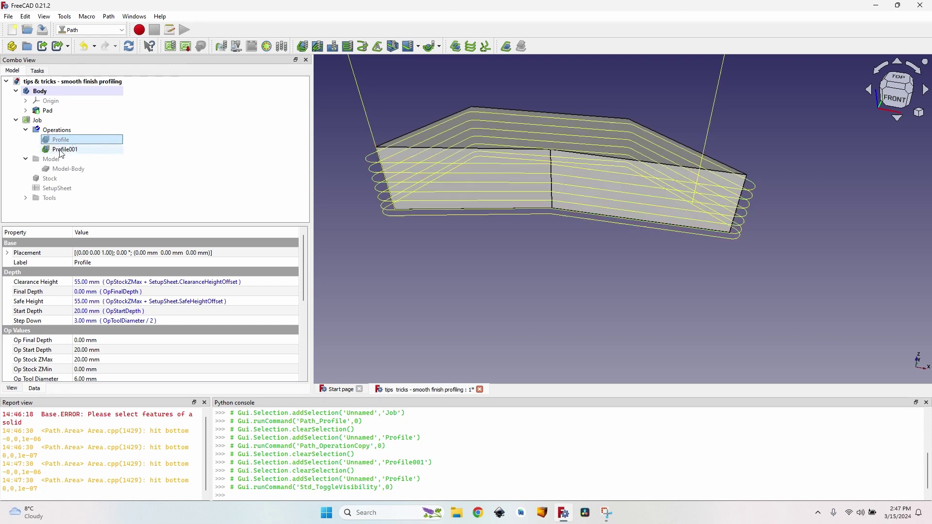
Edit the duplicated profile operation, set its Extra Offset to 0 and update the toolpath.
{"action": "double_click", "coordinate": [60, 149]}
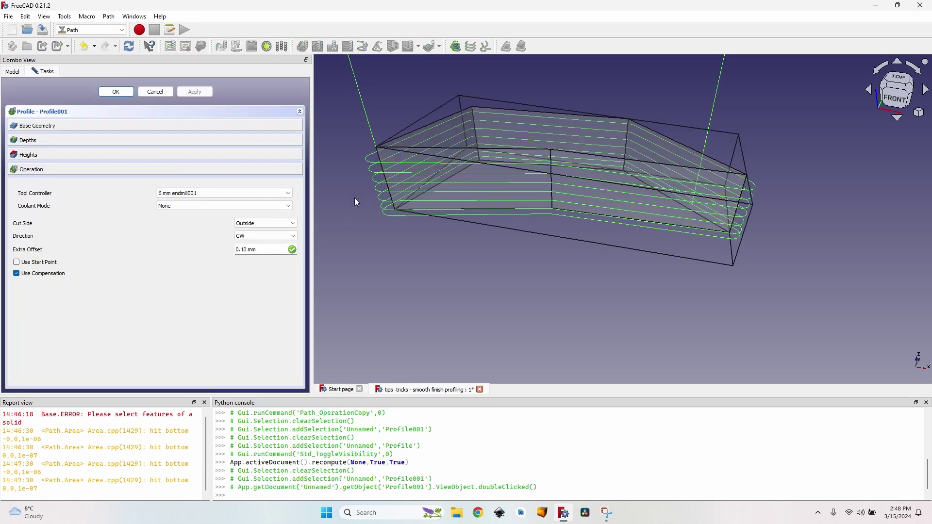
{"action": "scroll", "coordinate": [346, 194], "scroll_direction": "up", "scroll_amount": 5}
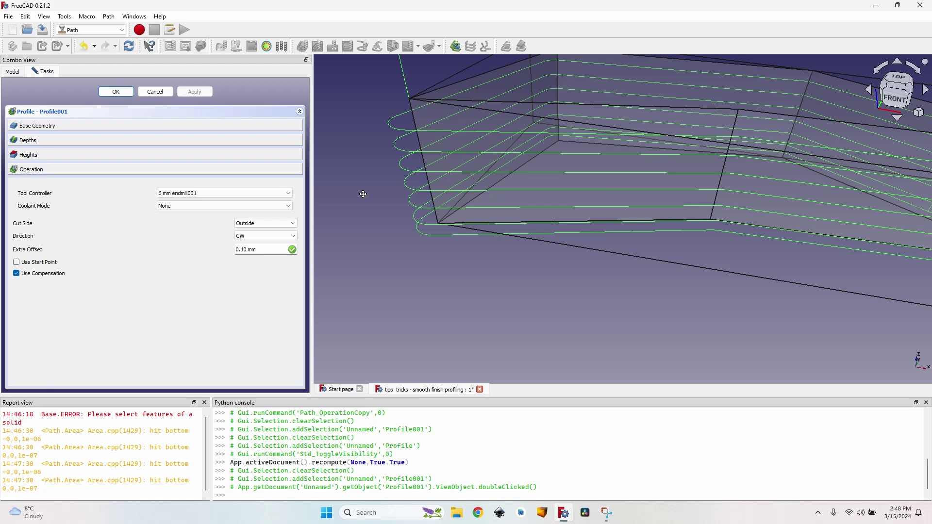
{"action": "scroll", "coordinate": [506, 266], "scroll_direction": "down", "scroll_amount": 5}
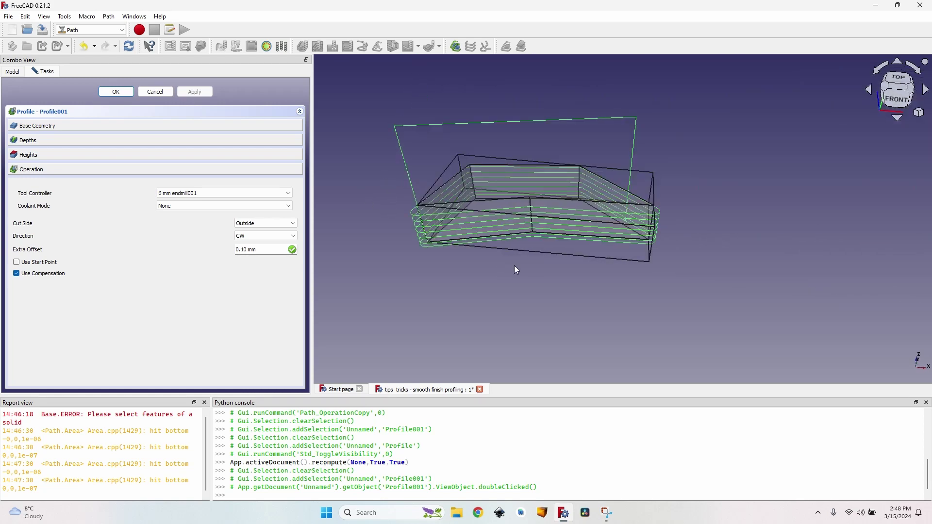
{"action": "left_click", "coordinate": [251, 250]}
{"action": "type", "text": "0"}
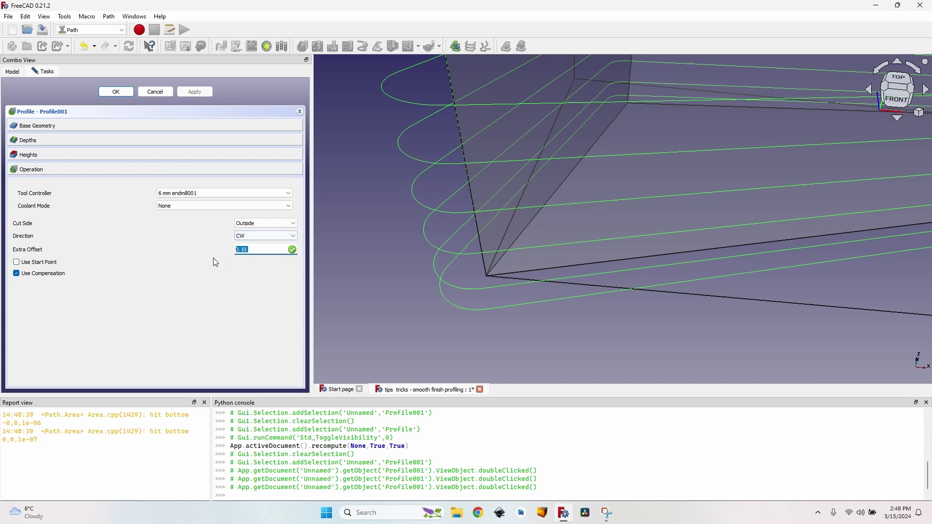
{"action": "left_click", "coordinate": [202, 92]}
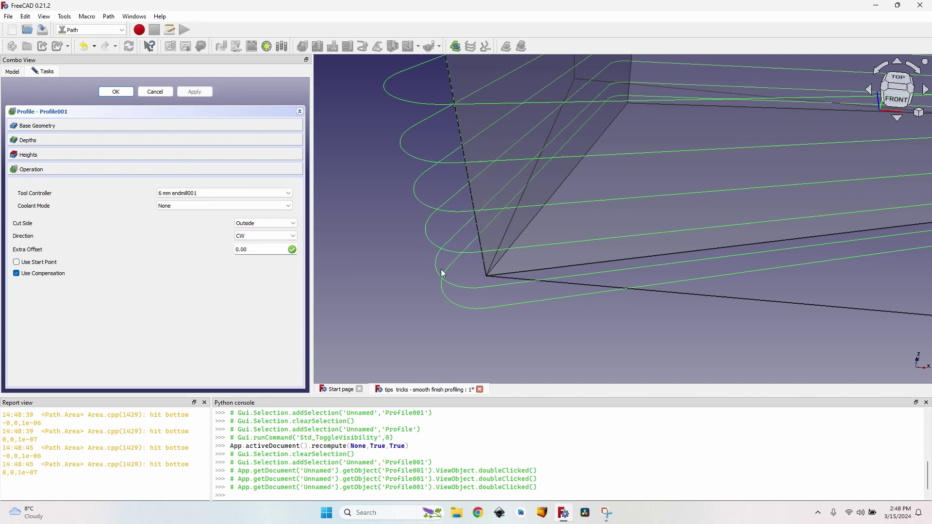
{"action": "scroll", "coordinate": [413, 291], "scroll_direction": "down", "scroll_amount": 5}
{"action": "middle_click_drag", "start_coordinate": [437, 329], "coordinate": [480, 318]}
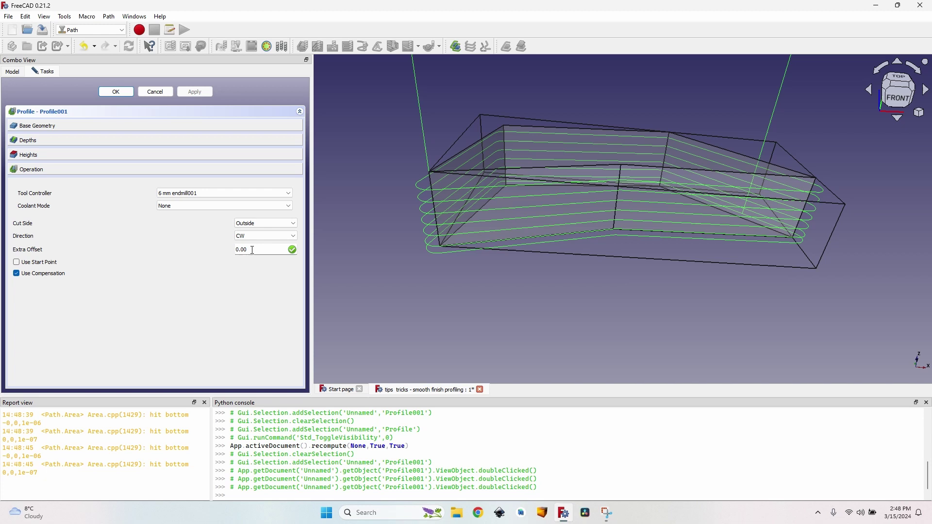
Replace the duplicated profile operation's Step Down formula with 25 and inspect the resulting toolpath around the part.
{"action": "scroll", "coordinate": [398, 192], "scroll_direction": "up", "scroll_amount": 3}
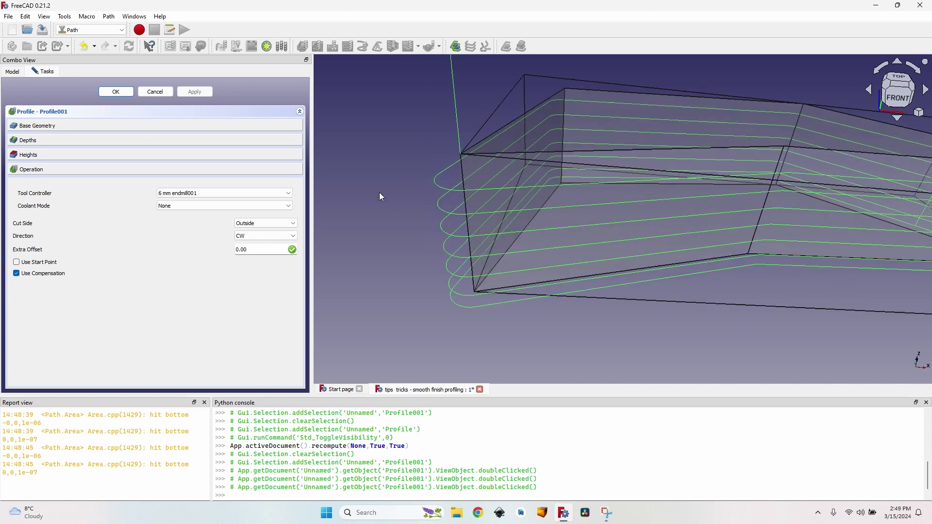
{"action": "scroll", "coordinate": [382, 204], "scroll_direction": "down", "scroll_amount": 1}
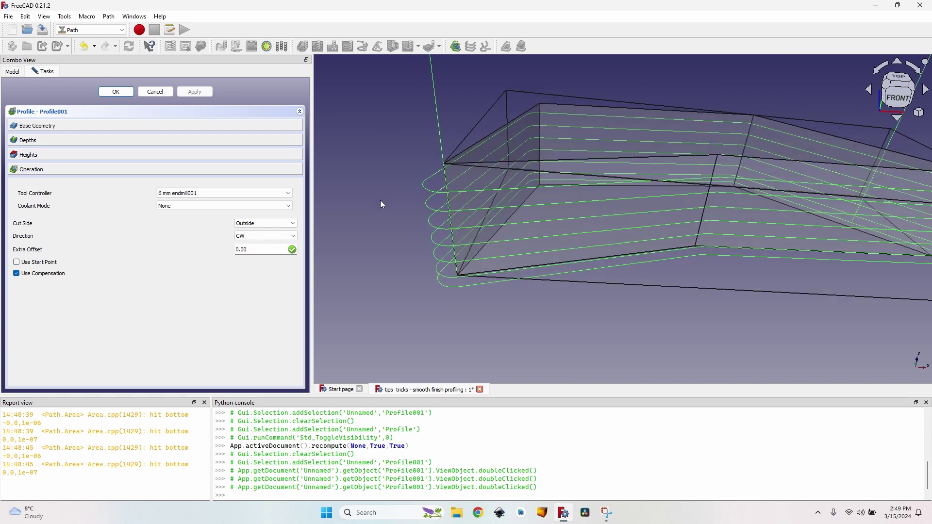
{"action": "scroll", "coordinate": [387, 211], "scroll_direction": "down", "scroll_amount": 1}
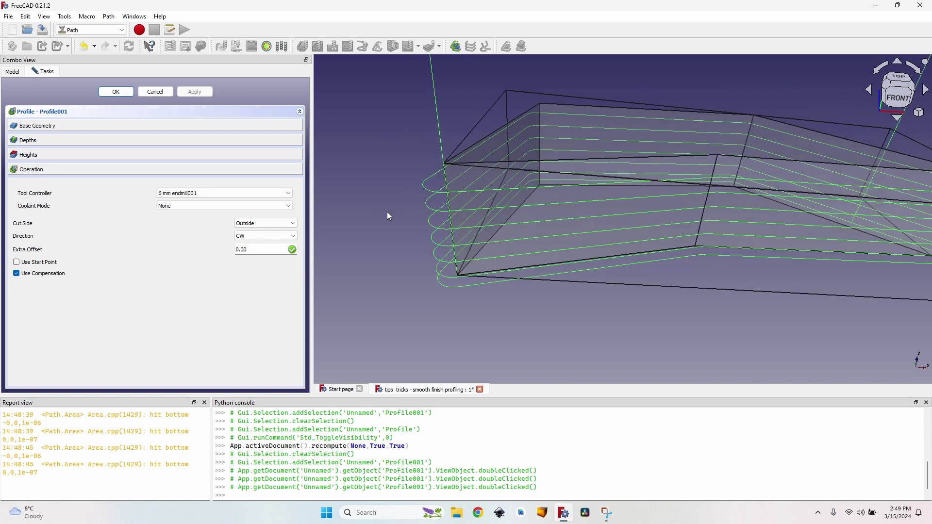
{"action": "left_click", "coordinate": [43, 141]}
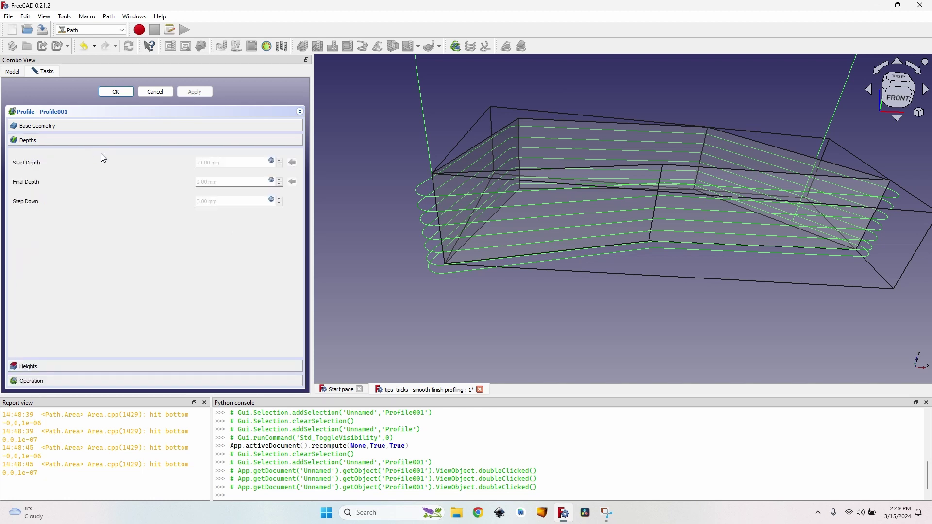
{"action": "left_click", "coordinate": [272, 201]}
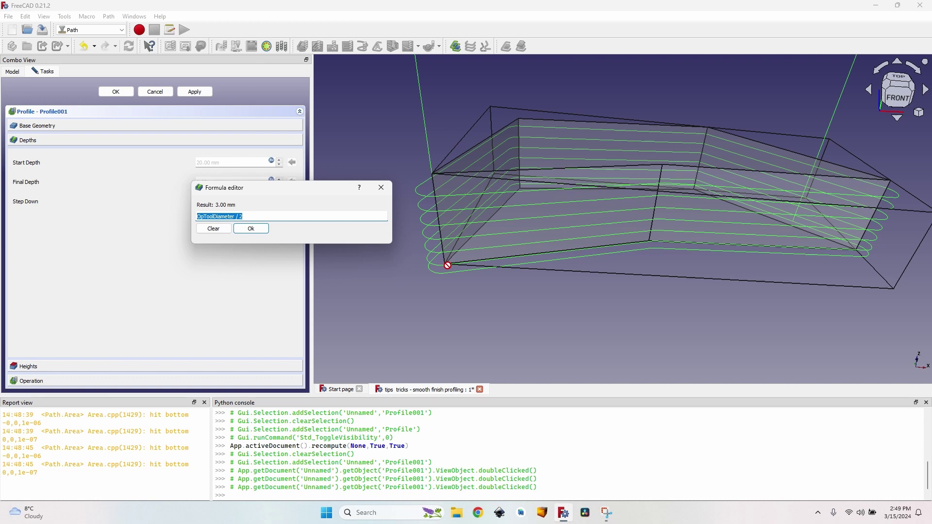
{"action": "key", "text": "BackSpace"}
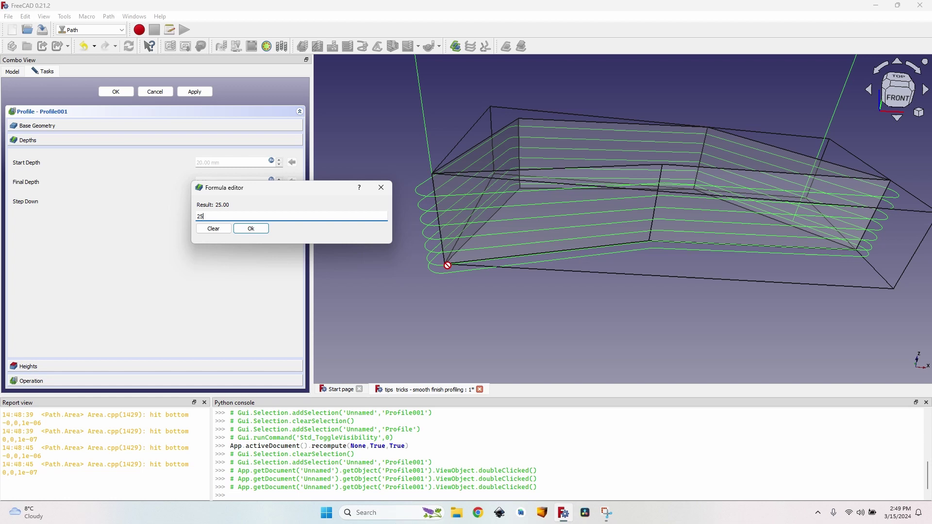
{"action": "key", "text": "Return"}
{"action": "scroll", "coordinate": [392, 234], "scroll_direction": "up", "scroll_amount": 3}
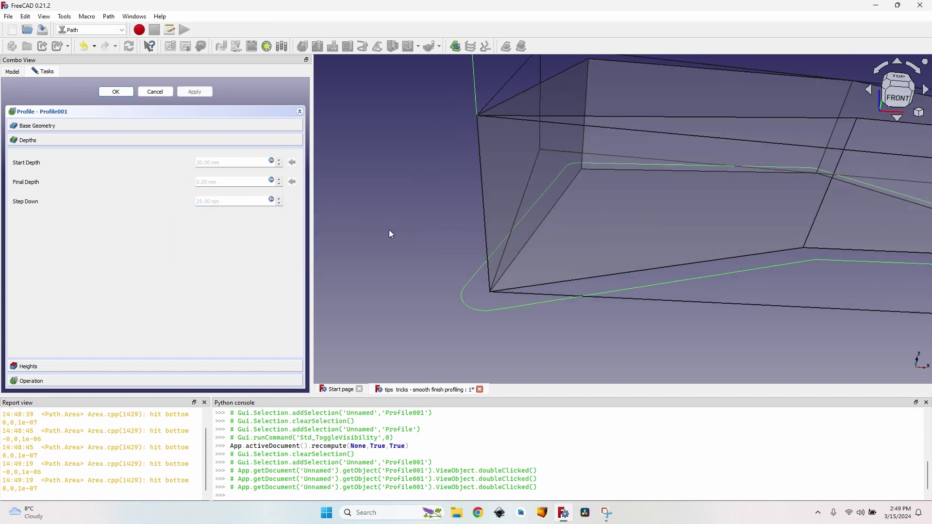
{"action": "scroll", "coordinate": [391, 242], "scroll_direction": "down", "scroll_amount": 4}
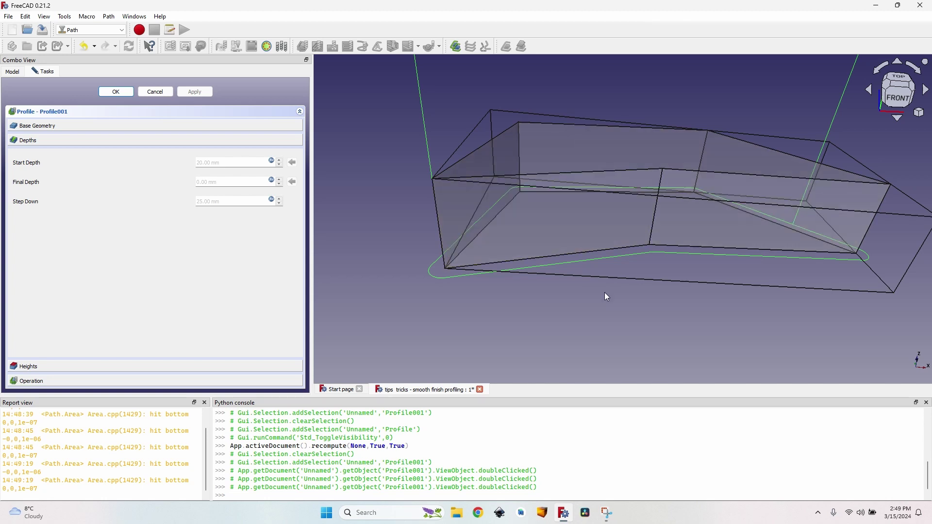
{"action": "middle_click_drag", "start_coordinate": [589, 309], "coordinate": [591, 338]}
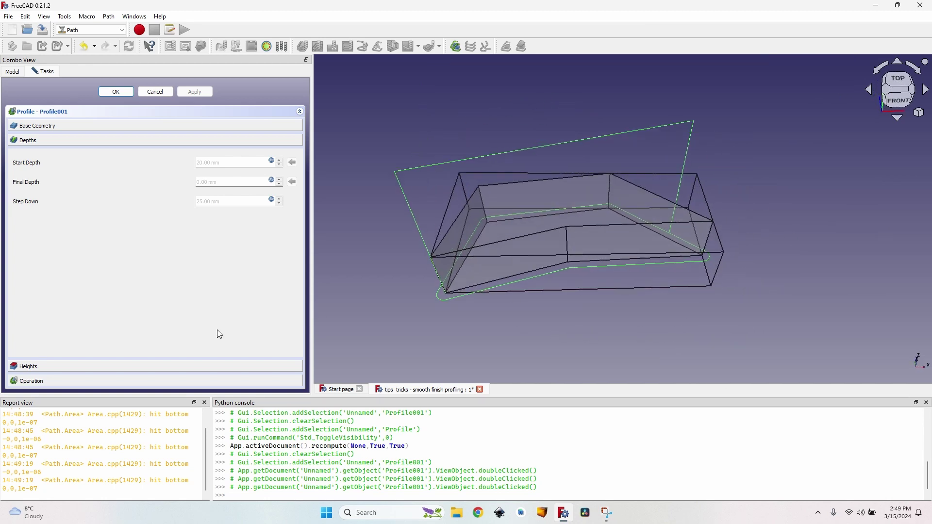
Review the Direction setting in the duplicated profile's operation settings and accept the operation.
{"action": "left_click", "coordinate": [109, 380]}
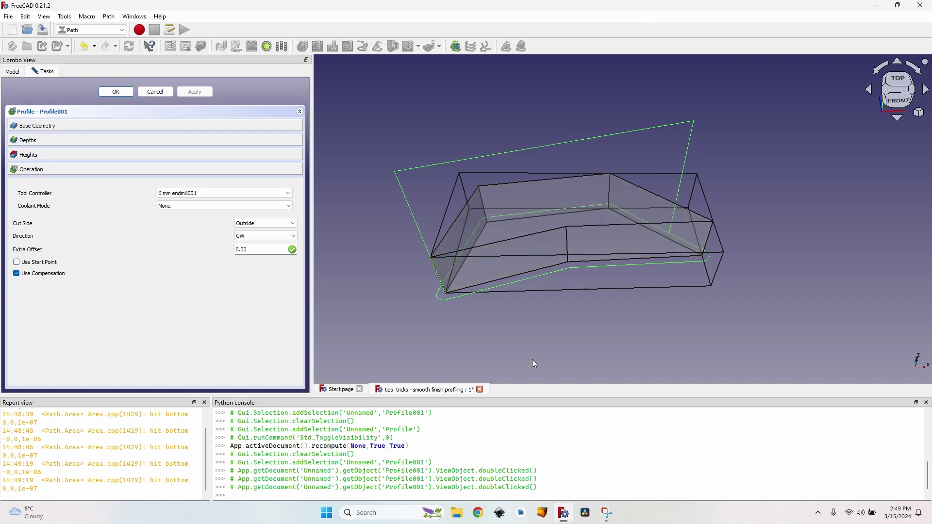
{"action": "middle_click_drag", "start_coordinate": [366, 284], "coordinate": [411, 263]}
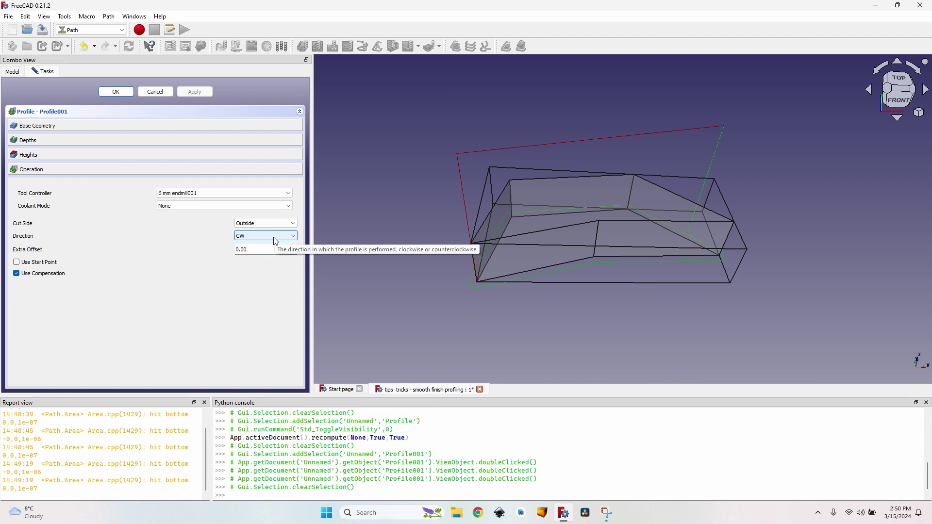
{"action": "left_click", "coordinate": [260, 243]}
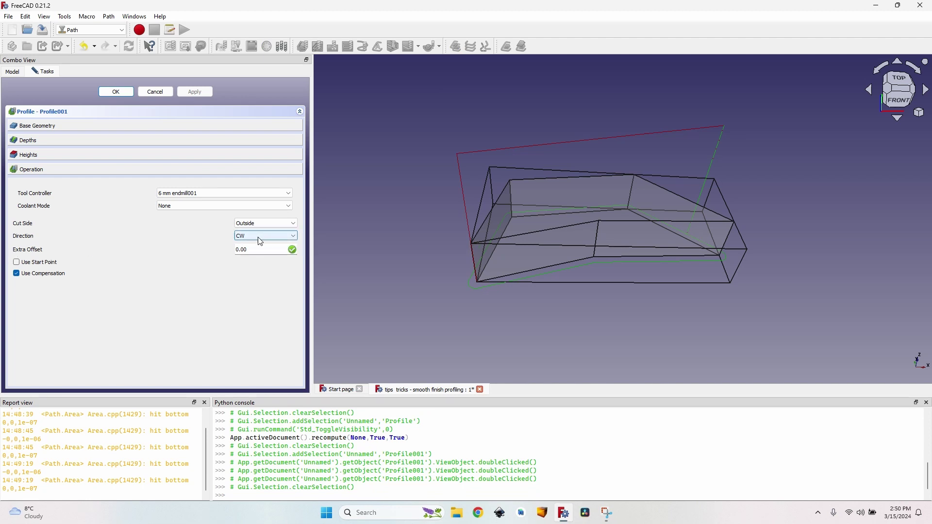
{"action": "left_click", "coordinate": [259, 251]}
{"action": "key", "text": "Return"}
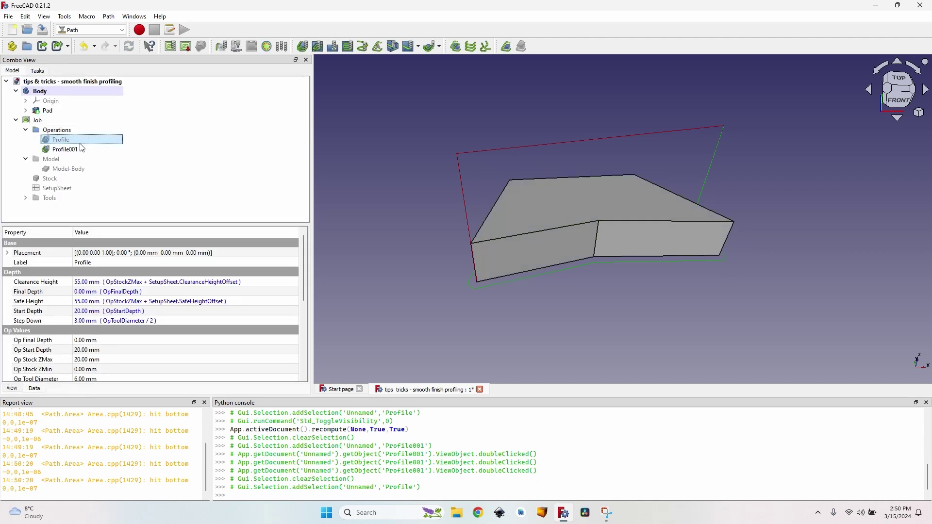
Show the original Profile operation's toolpath again and inspect both toolpaths at the part's lower corner.
{"action": "key", "text": "space"}
{"action": "scroll", "coordinate": [438, 237], "scroll_direction": "up", "scroll_amount": 4}
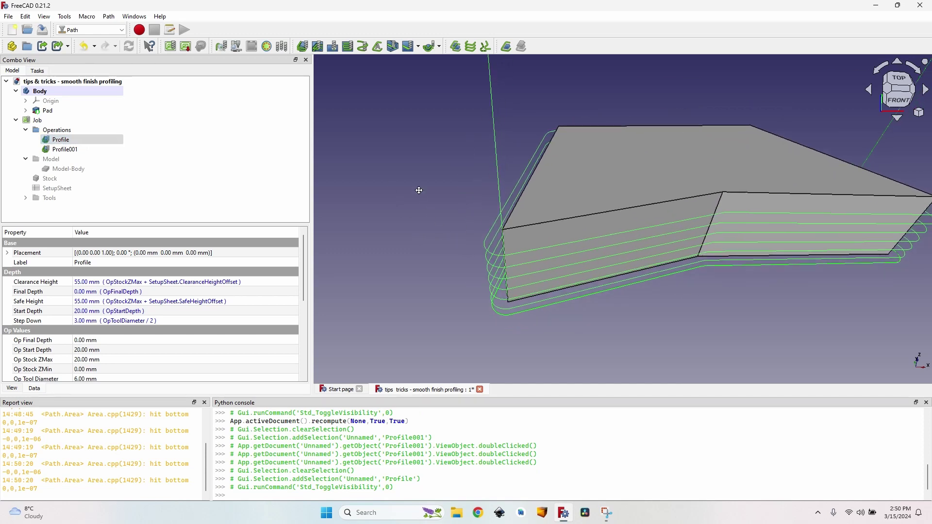
{"action": "middle_click_drag", "start_coordinate": [419, 190], "coordinate": [411, 178]}
{"action": "left_click", "coordinate": [37, 120]}
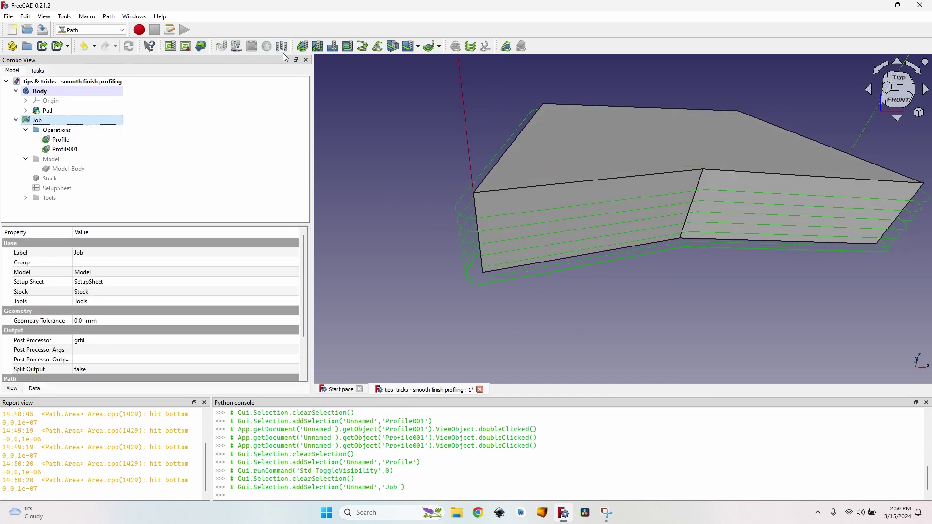
{"action": "scroll", "coordinate": [450, 272], "scroll_direction": "up", "scroll_amount": 2}
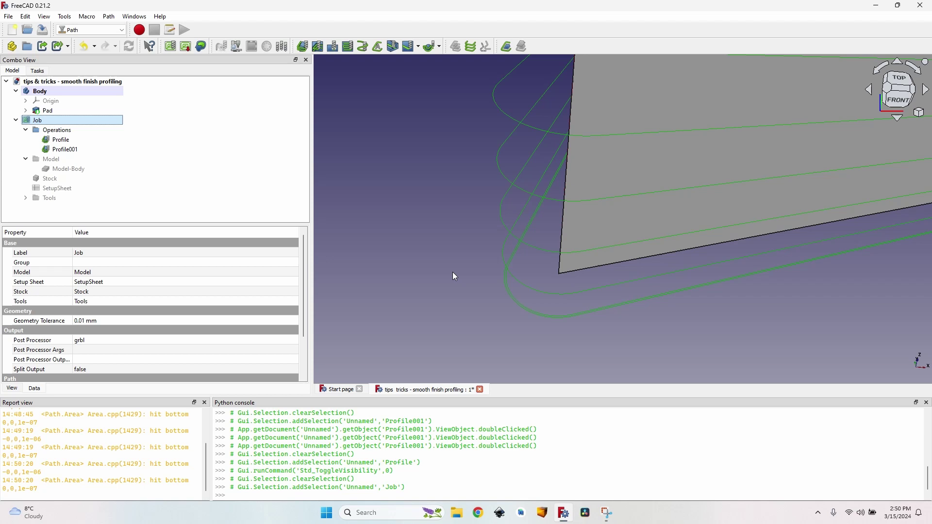
{"action": "scroll", "coordinate": [452, 272], "scroll_direction": "up", "scroll_amount": 2}
{"action": "scroll", "coordinate": [419, 249], "scroll_direction": "down", "scroll_amount": 3}
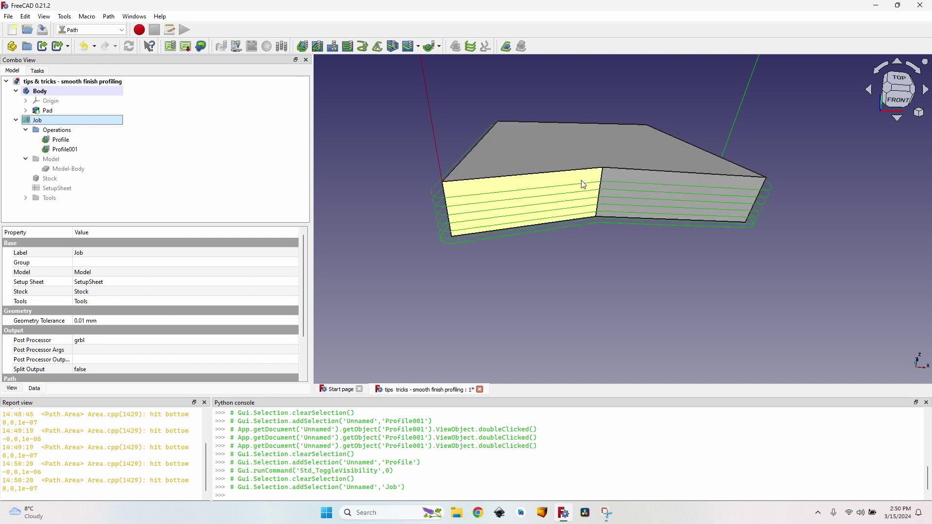
Set the Pad's Length to 40 mm.
{"action": "left_click", "coordinate": [64, 112]}
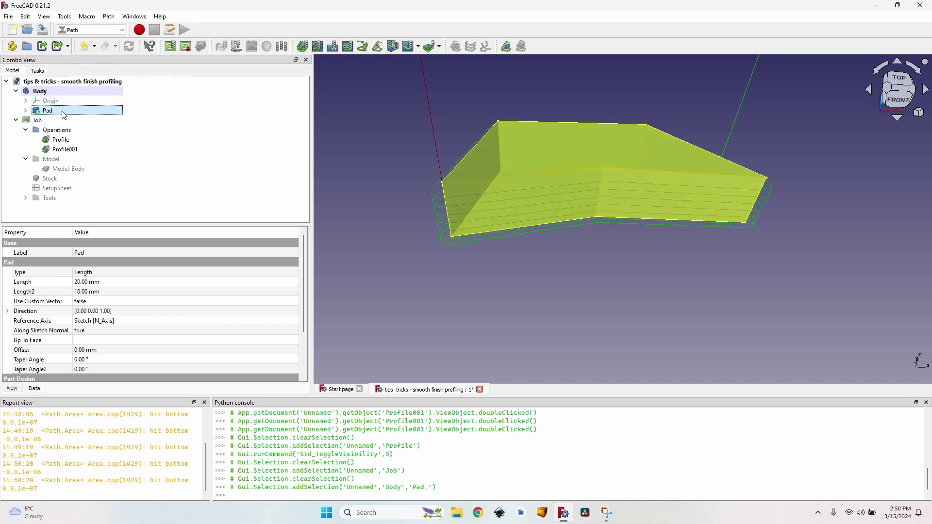
{"action": "left_click", "coordinate": [88, 282]}
{"action": "scroll", "coordinate": [87, 282], "scroll_direction": "up", "scroll_amount": 15}
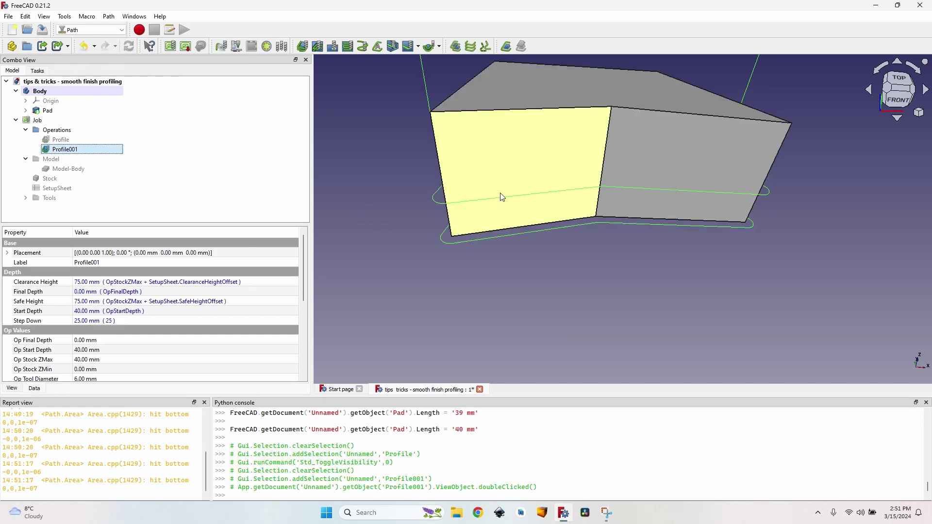
Show the original Profile operation's toolpath on the taller part and hide the toolpath of Profile001.
{"action": "left_click", "coordinate": [83, 139]}
{"action": "key", "text": "space"}
{"action": "left_click", "coordinate": [84, 149]}
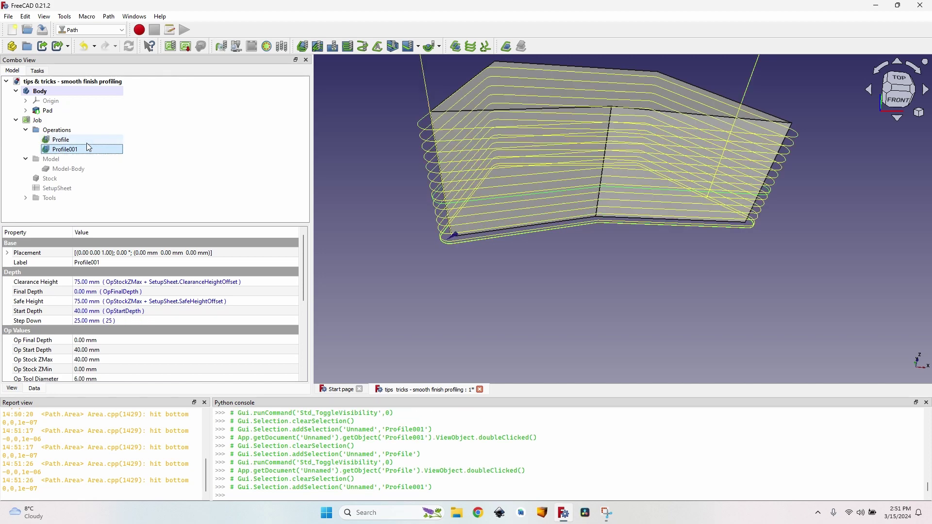
{"action": "left_click", "coordinate": [82, 141]}
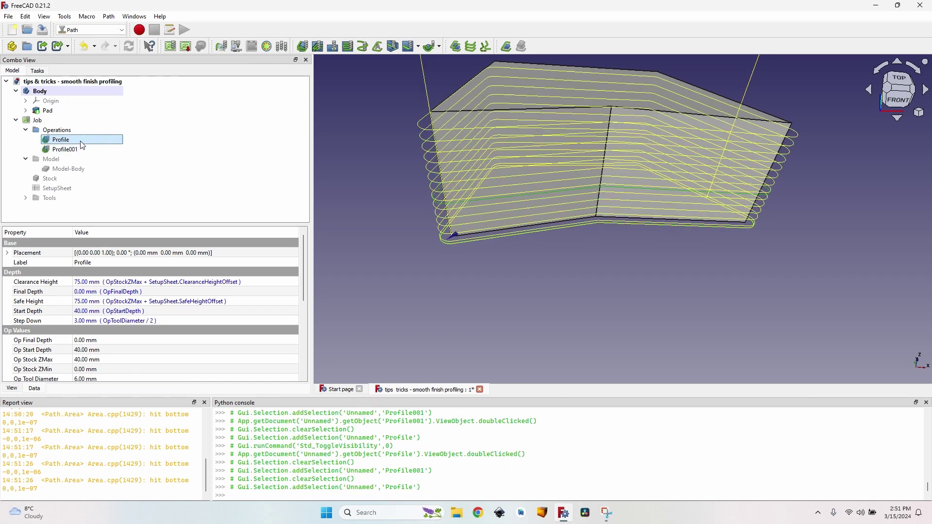
{"action": "left_click", "coordinate": [84, 149]}
{"action": "key", "text": "space"}
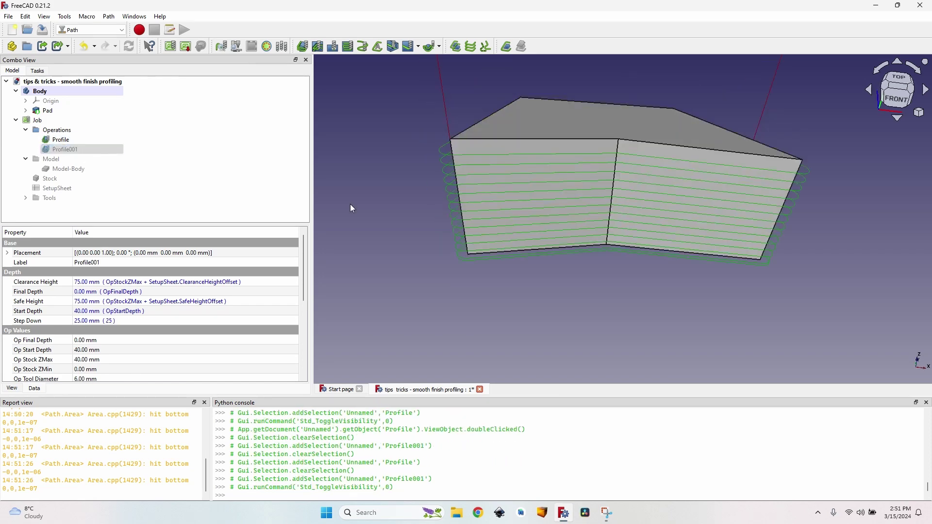